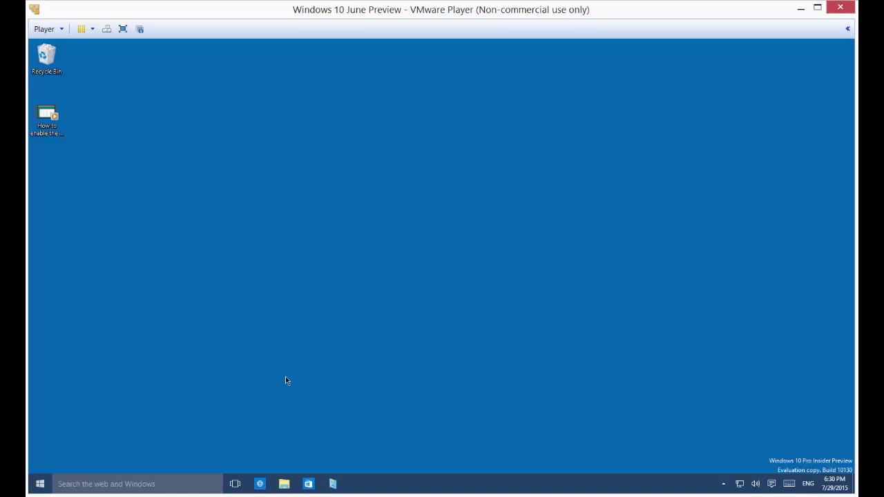
Step: Open Alarms & Clock and add New York, NY, USA to the world clock
click(43, 487)
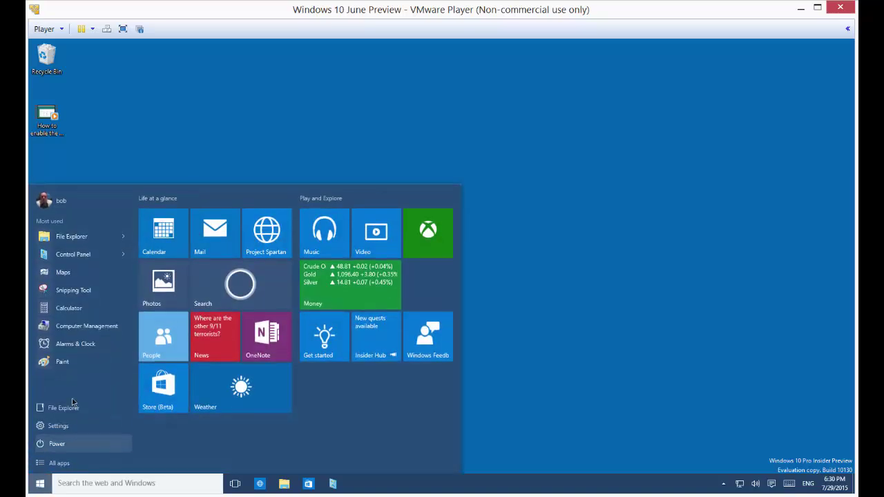
click(76, 344)
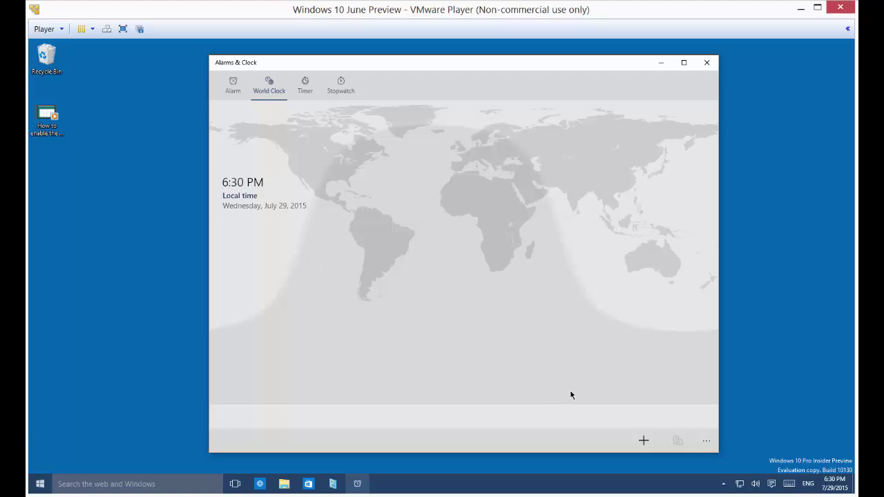
click(643, 440)
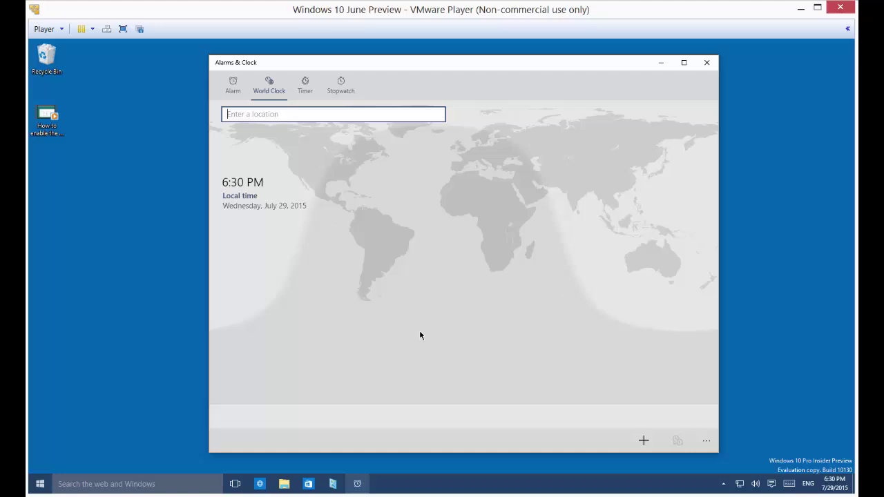
text(New York)
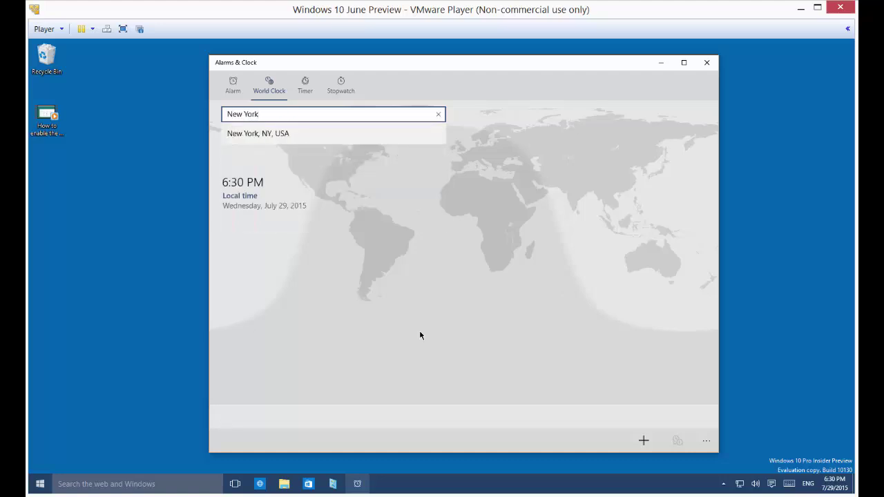
click(268, 136)
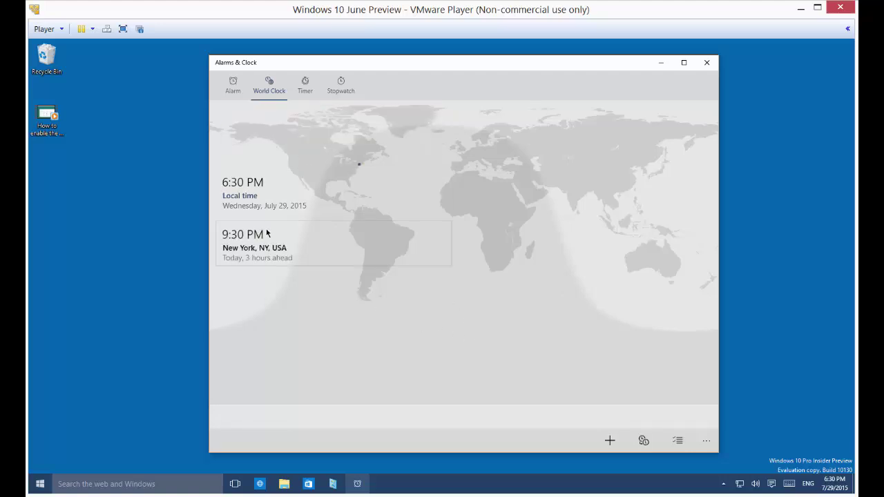
Step: Add London, England to the world clock as another location
click(610, 440)
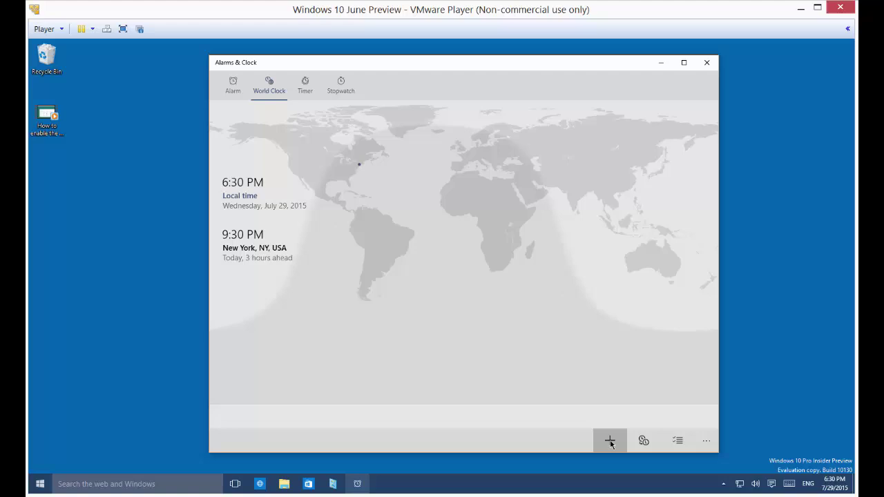
text(London)
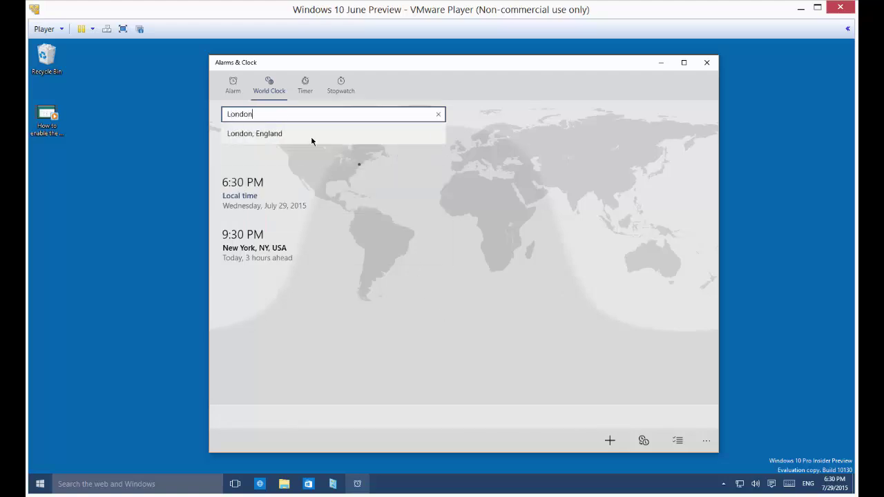
click(310, 134)
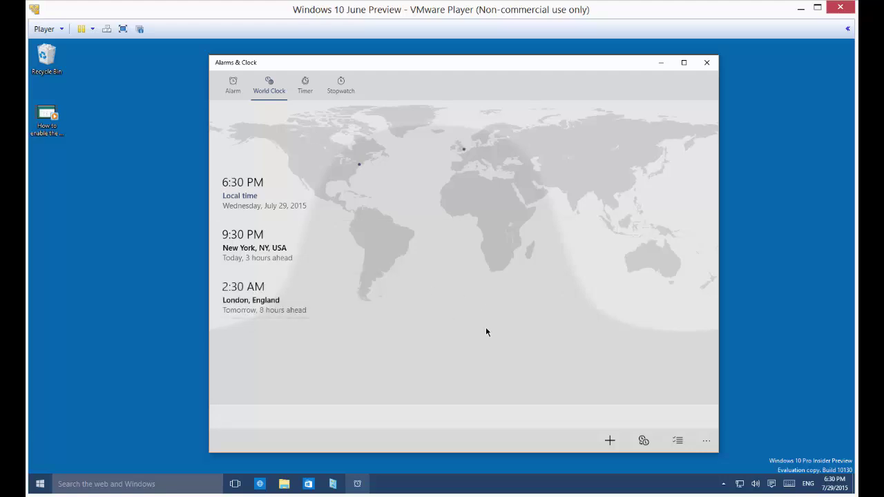
Step: View the London and New York locations zoomed in on the map, returning to the full world map
click(314, 286)
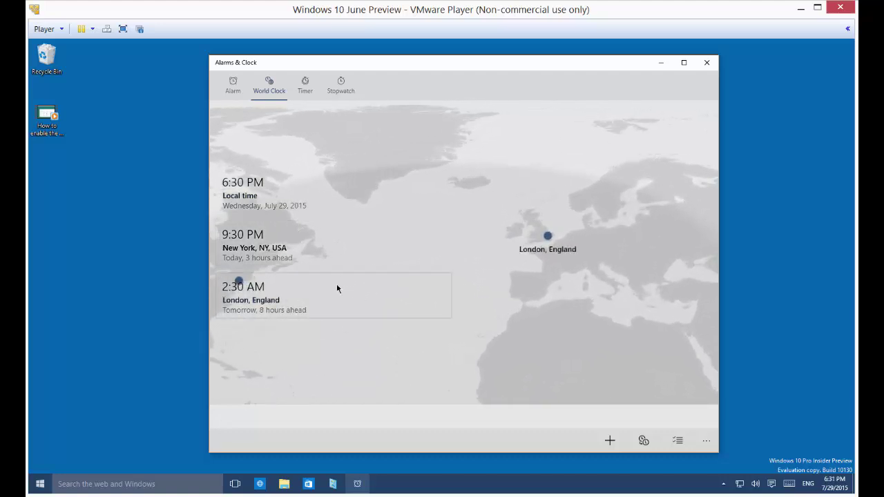
click(550, 236)
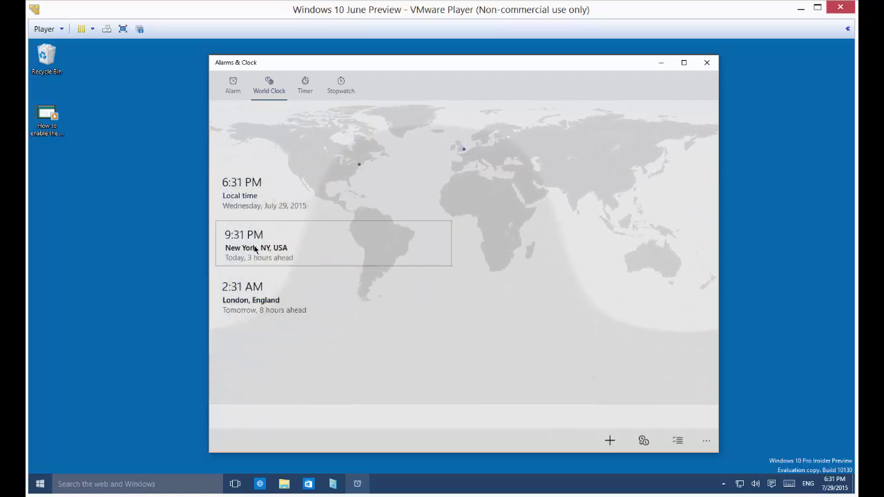
click(255, 249)
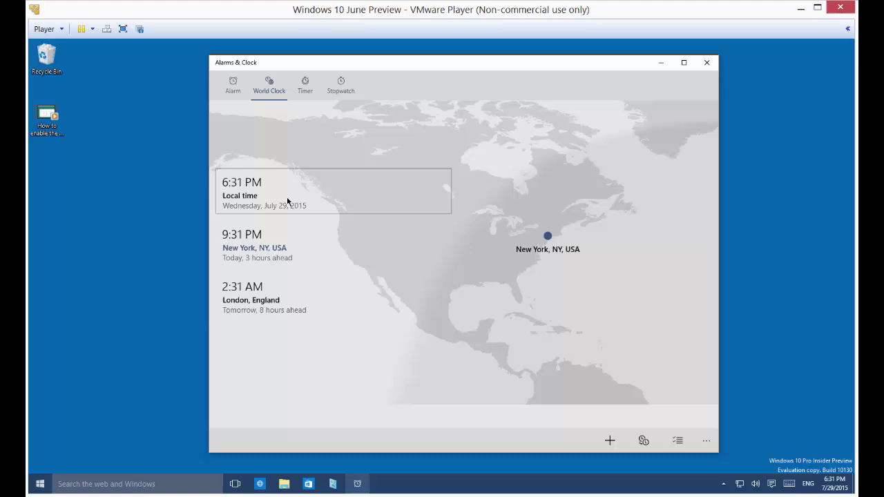
click(287, 201)
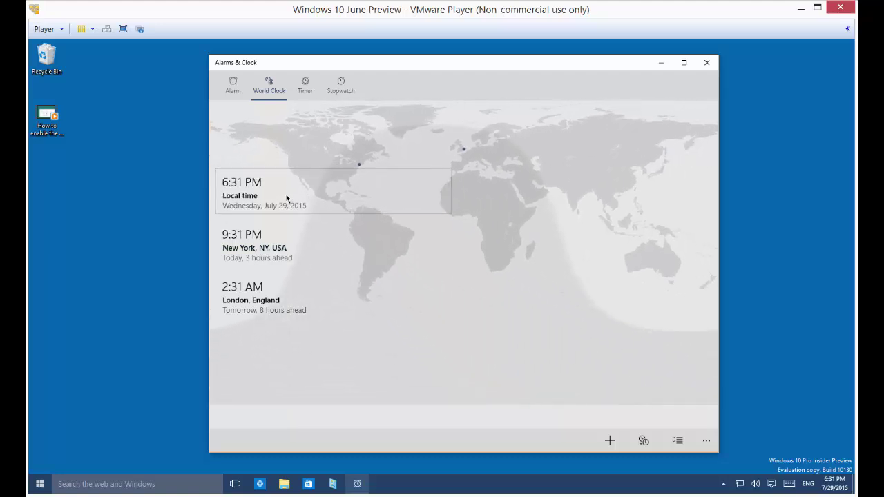
click(290, 239)
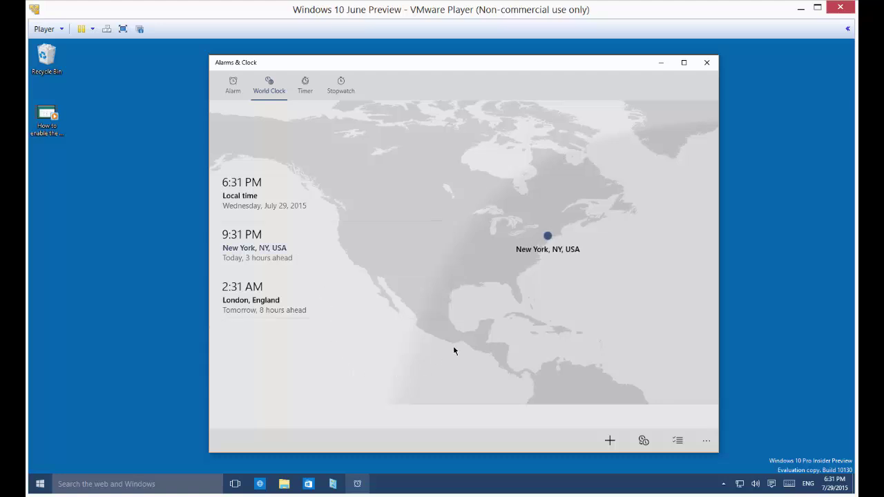
click(408, 349)
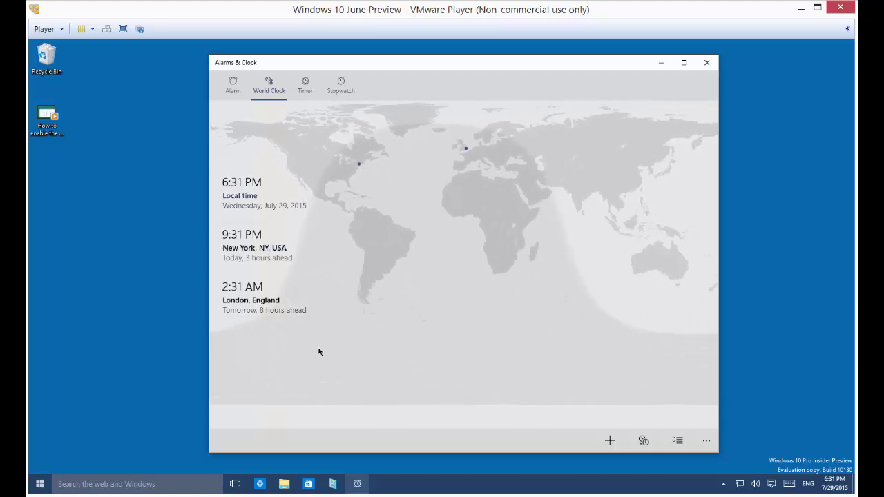
Step: Pin the Local time, New York and London clocks to Start
right_click(284, 201)
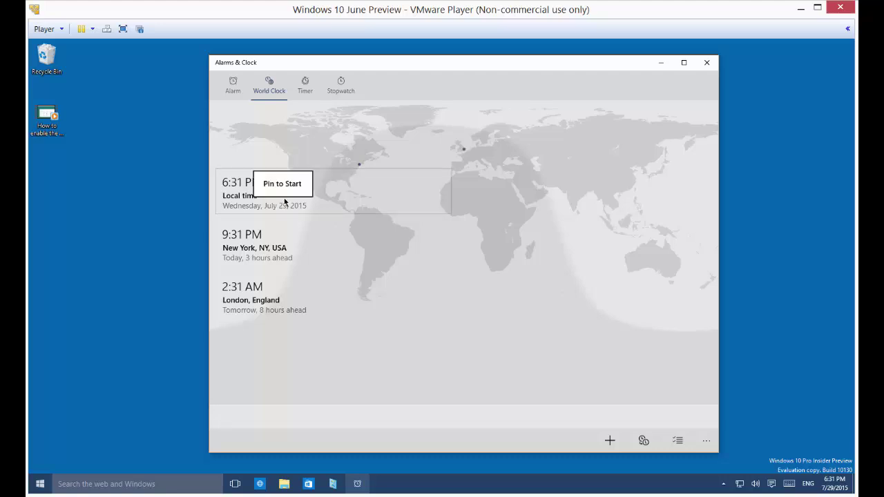
click(284, 201)
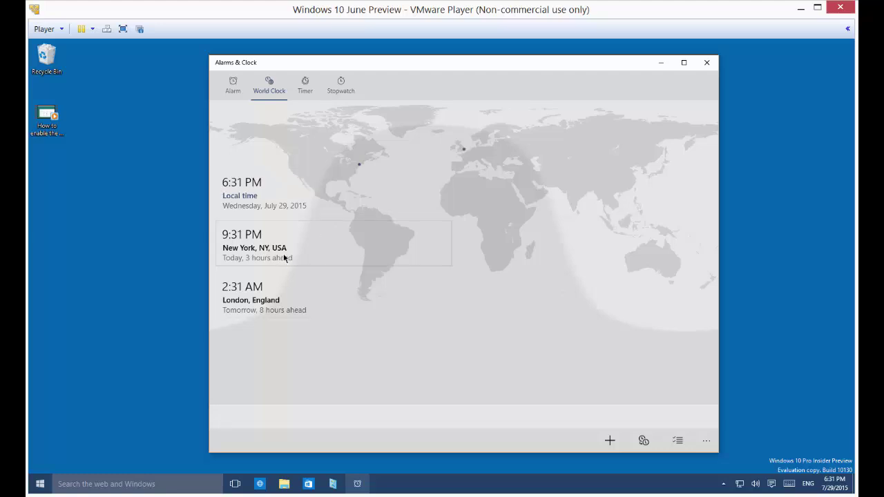
right_click(290, 255)
click(299, 240)
right_click(302, 300)
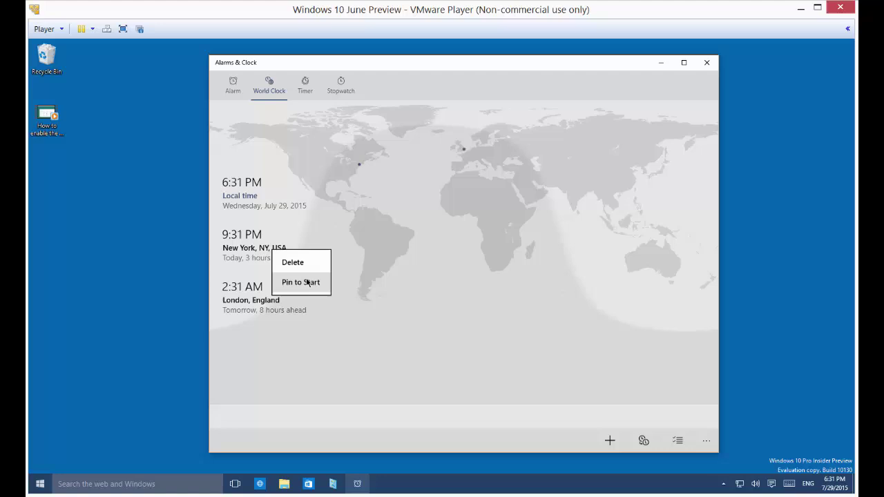
click(310, 283)
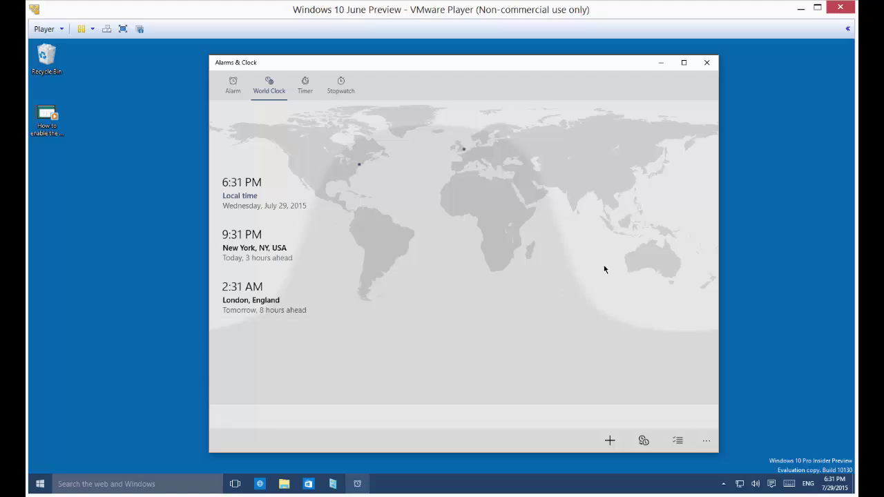
Step: Minimize the clock window and look at the pinned clock tiles in Start
click(661, 63)
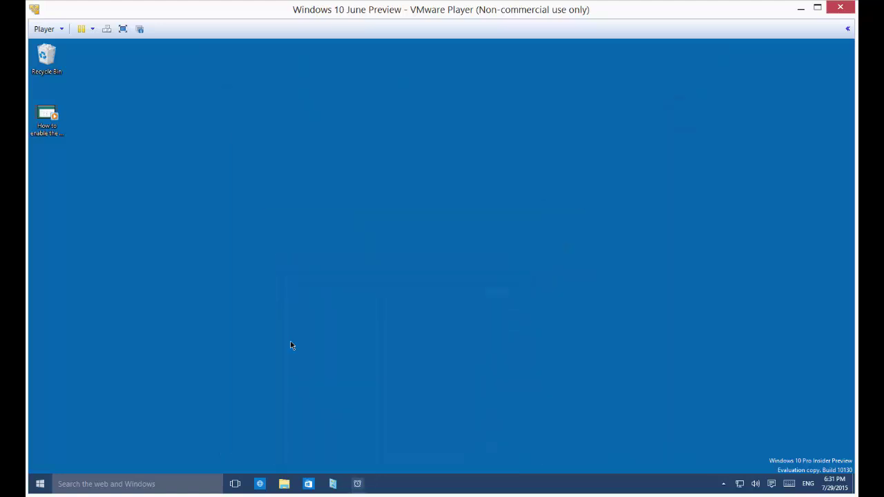
click(40, 489)
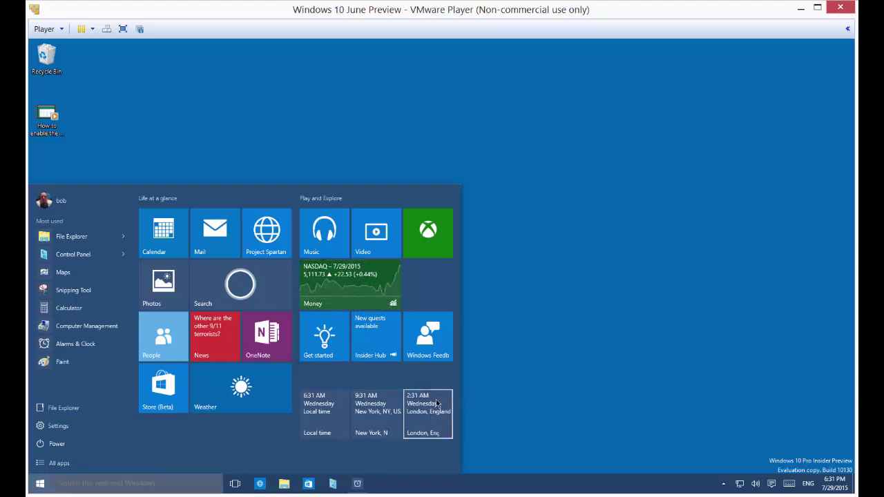
key(Escape)
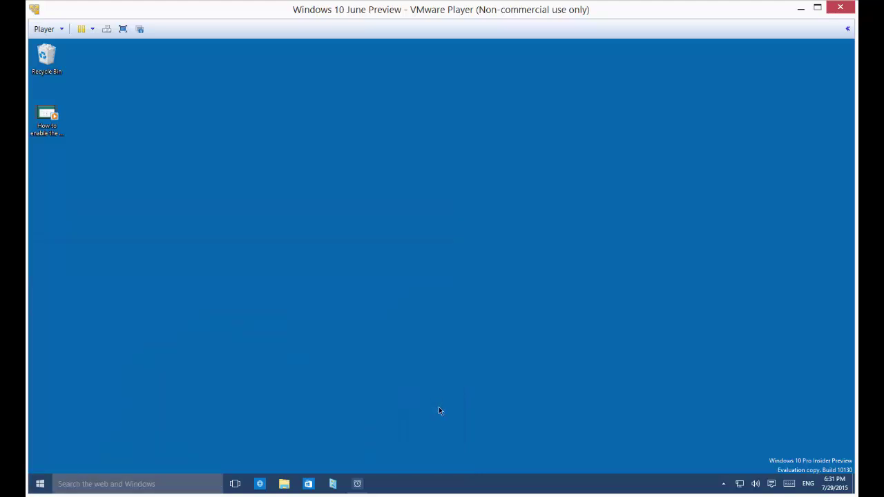
Step: Pin the London clock tile from Start to the taskbar, and check the New York tile's options
click(42, 483)
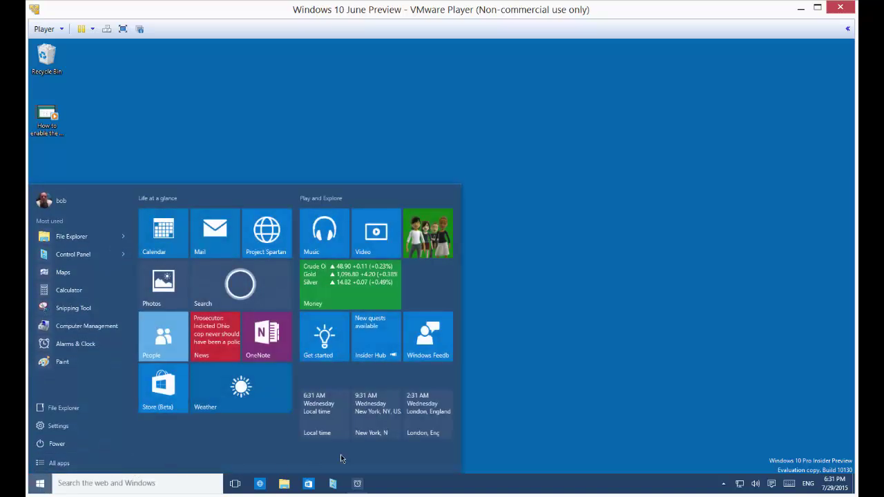
right_click(428, 416)
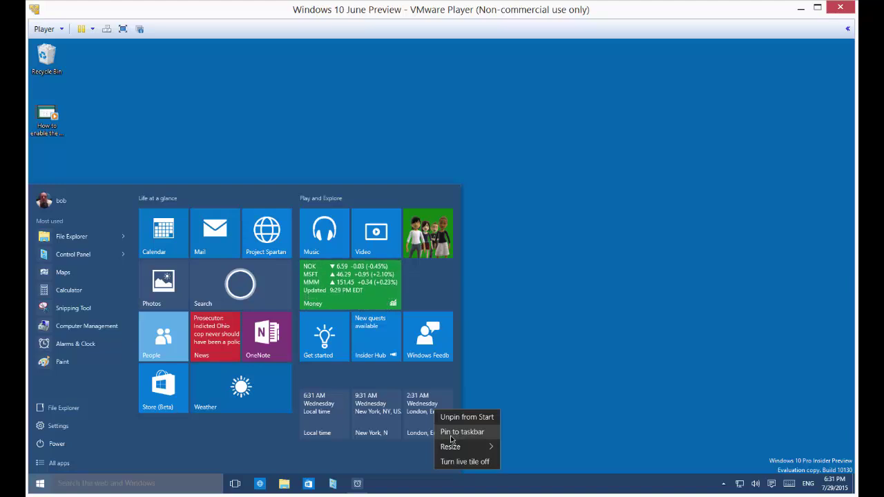
click(450, 432)
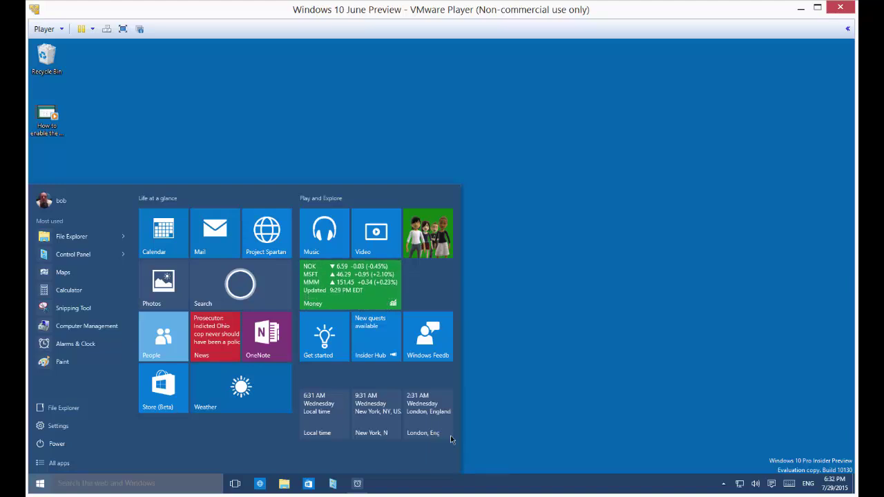
right_click(371, 409)
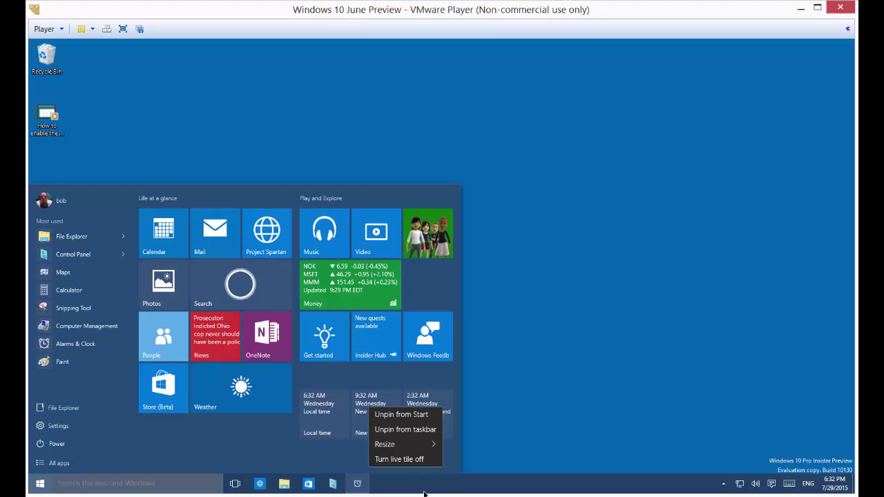
click(493, 483)
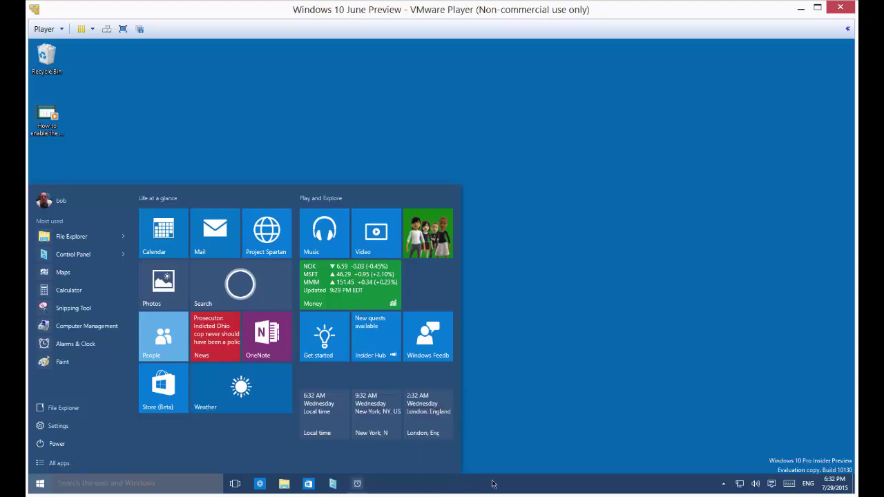
click(502, 384)
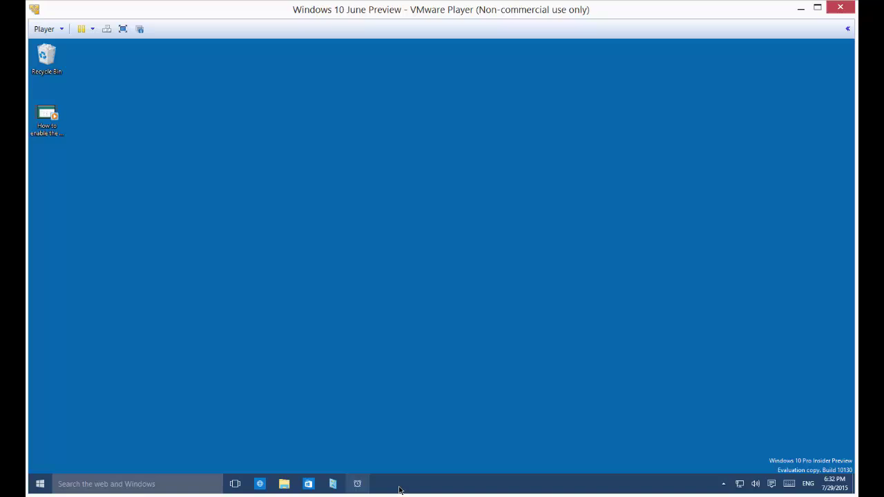
Step: Recheck the clock tiles in Start and restore the minimized Alarms & Clock window
click(34, 484)
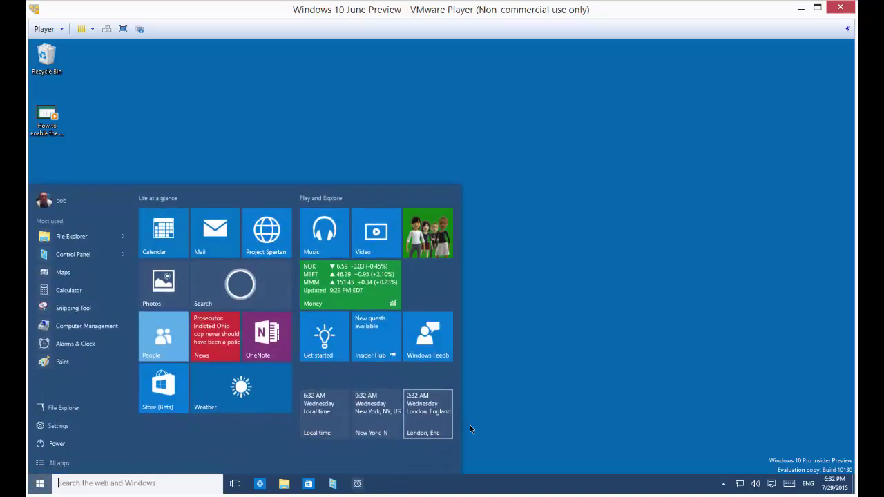
click(529, 409)
click(358, 485)
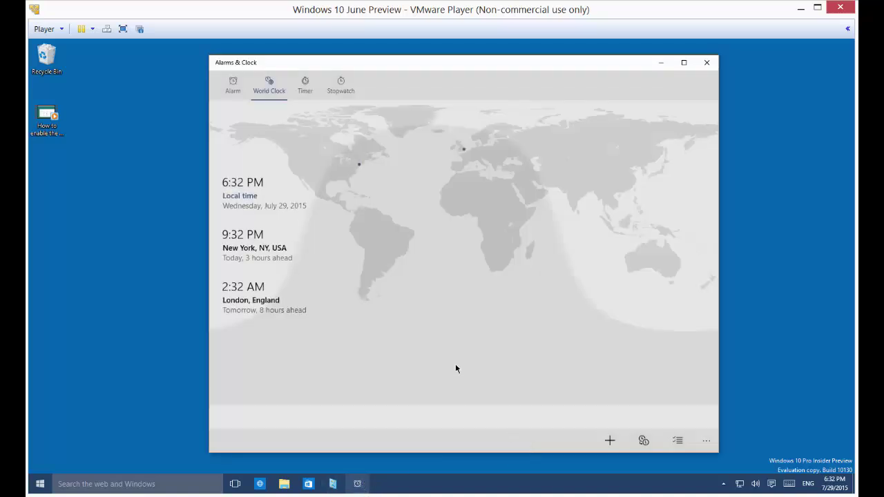
click(266, 182)
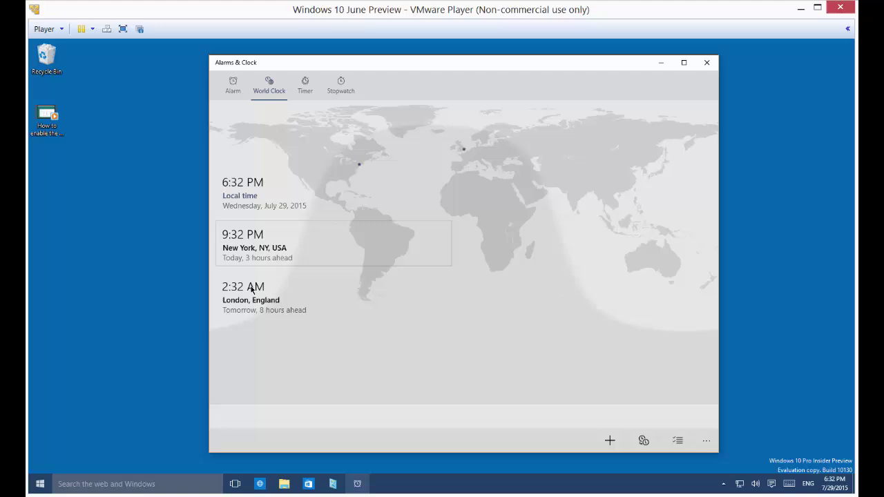
Step: Manage the world clock list and unpin the Local time, New York and London clocks from Start
click(678, 444)
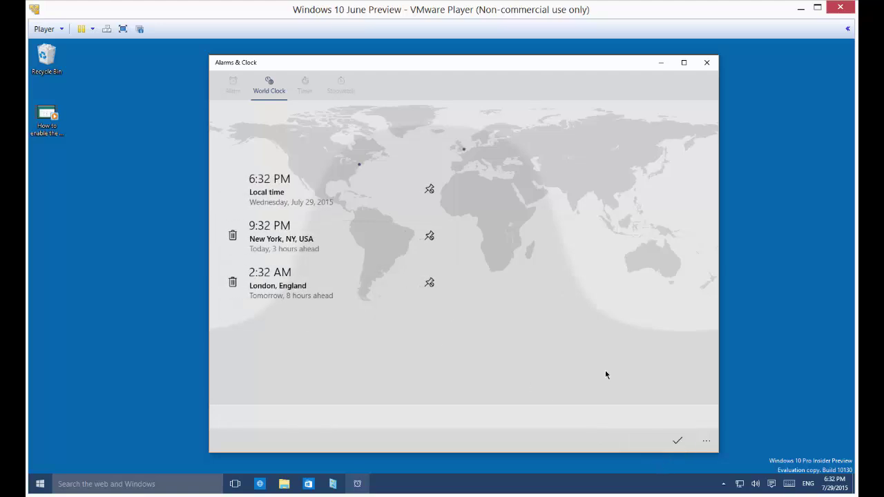
click(429, 188)
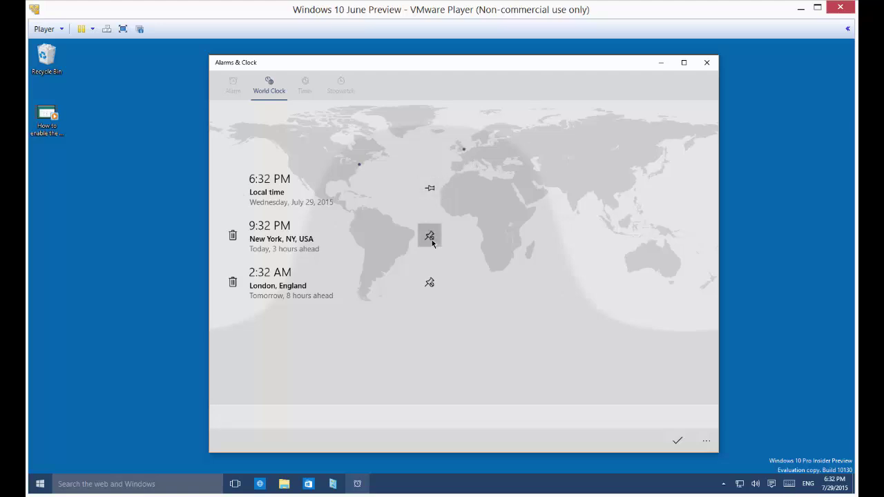
click(430, 234)
click(429, 282)
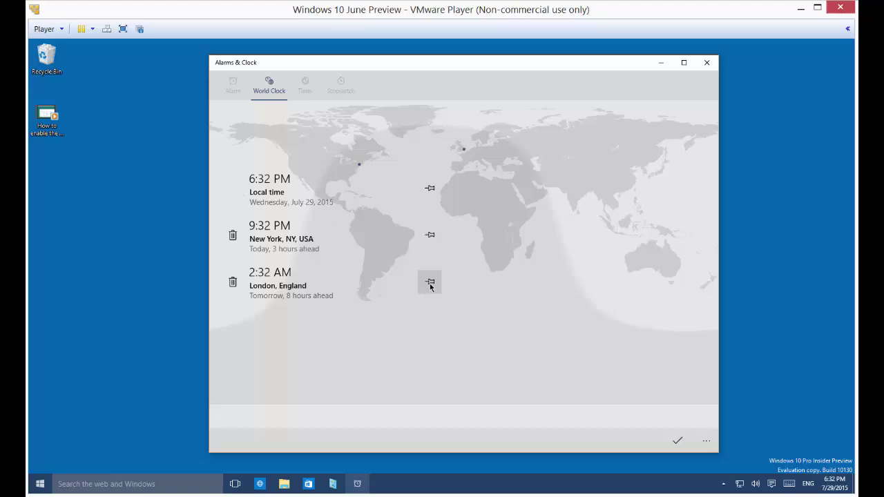
Step: Pin the London, New York and Local time clocks back to Start from the managed list
click(430, 283)
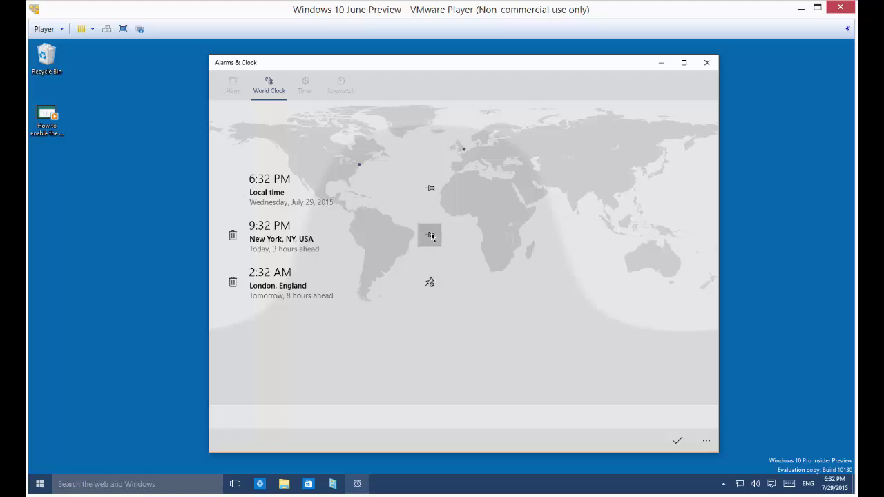
click(430, 235)
click(430, 188)
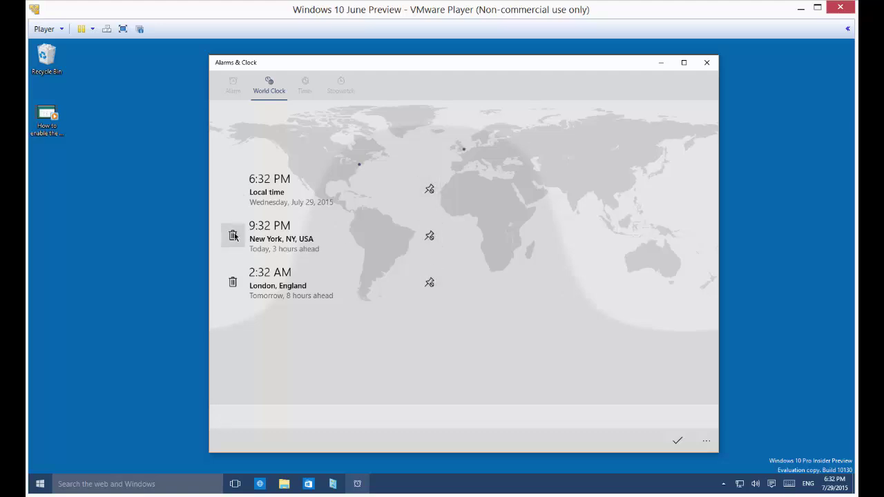
Step: Delete the London, England clock and finish managing the world clock list
click(233, 283)
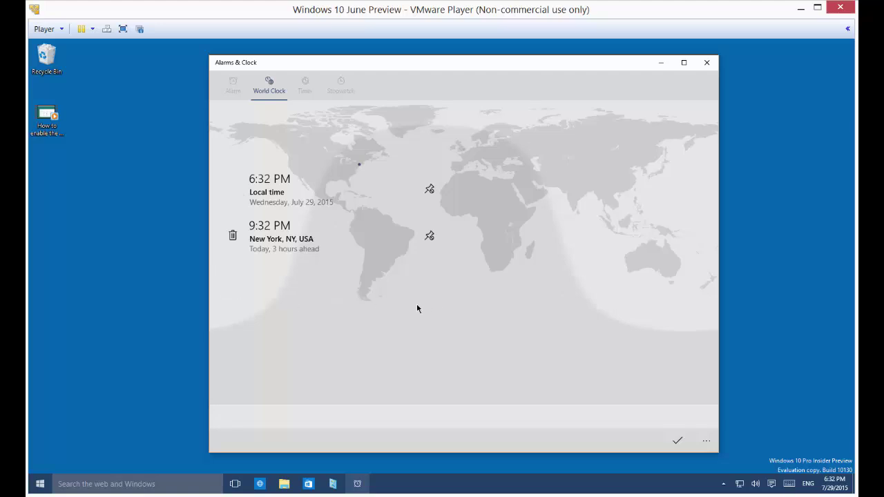
click(430, 238)
click(667, 438)
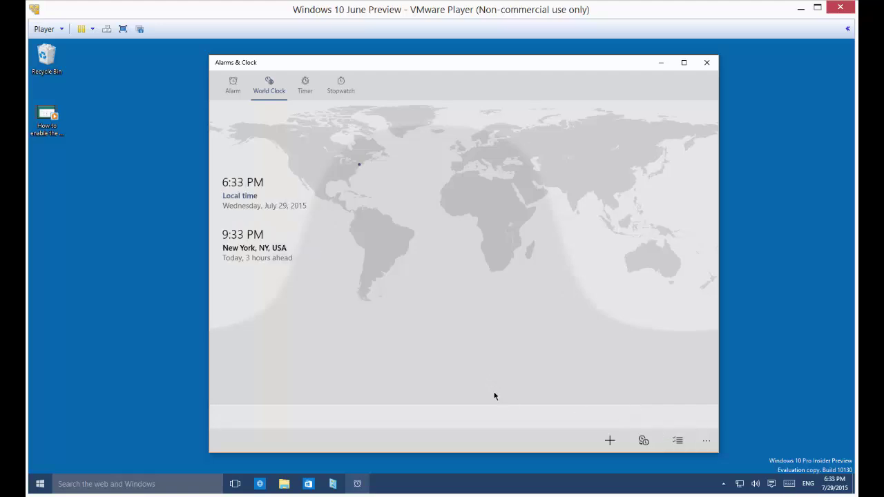
Step: Open the time comparison for the local and New York clocks
click(704, 442)
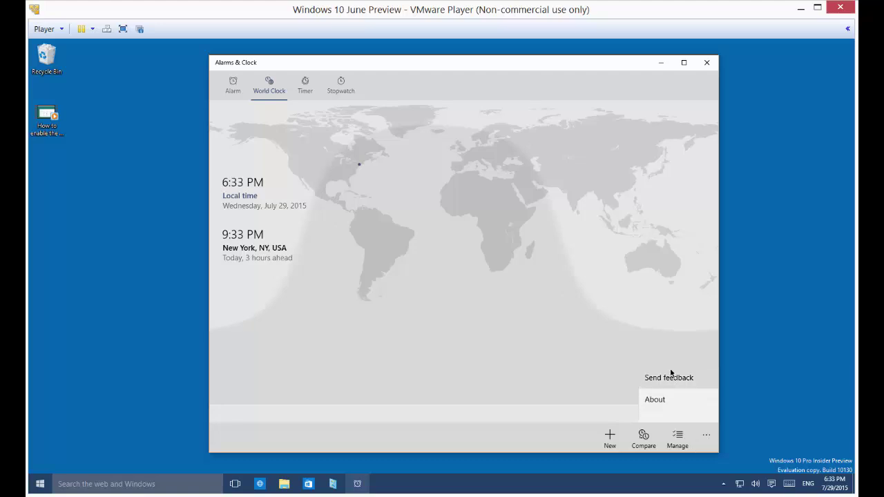
click(643, 438)
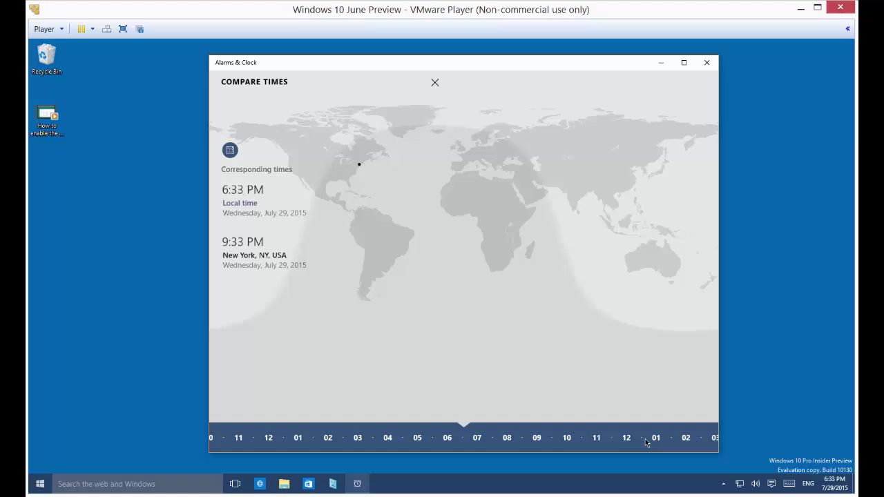